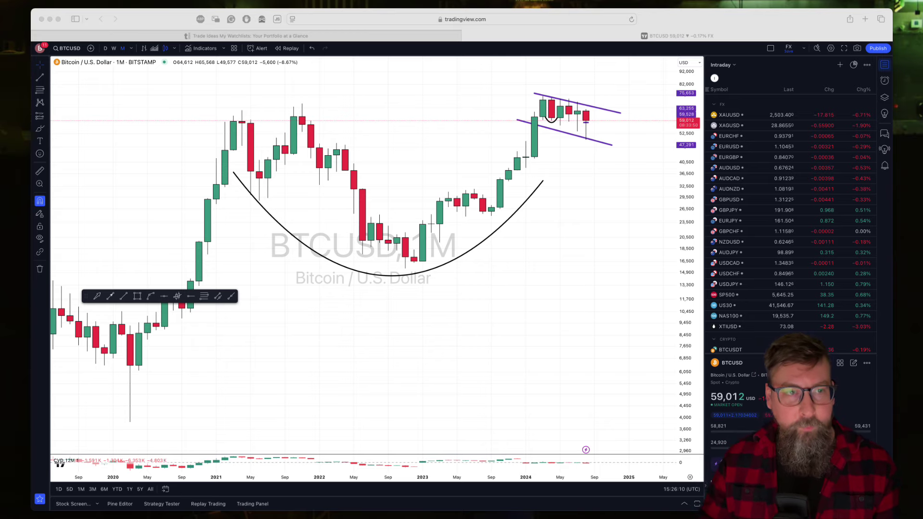
# - Zoom the BTCUSD monthly chart and move the drawing toolbar down near the time axis
pyautogui.click(346, 268)
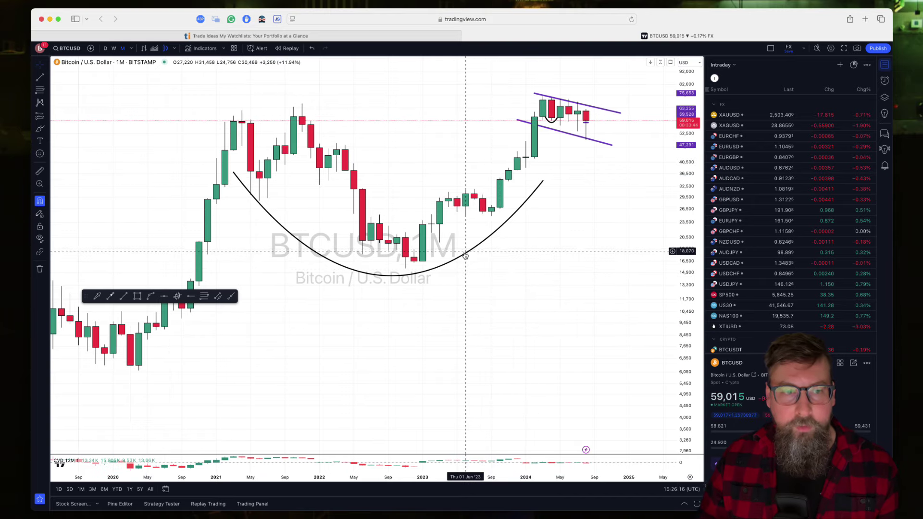
pyautogui.scroll(-2, 164, 160)
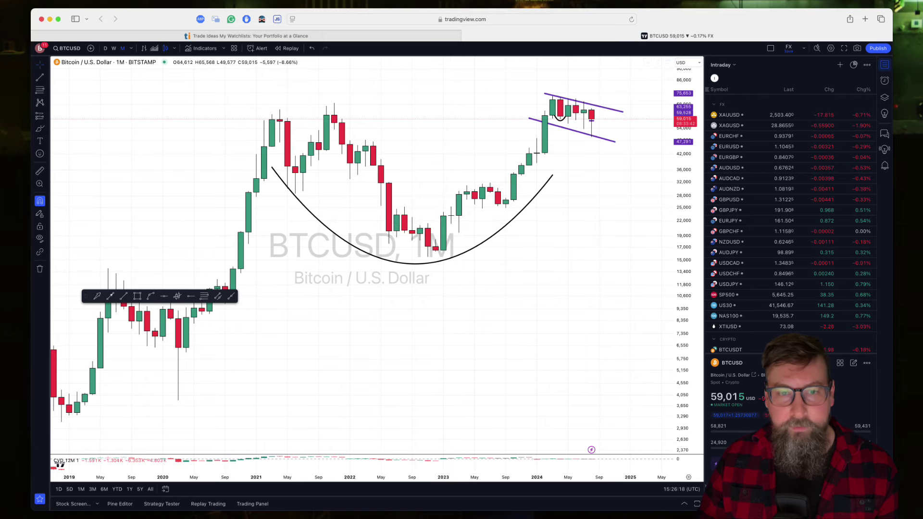
pyautogui.moveTo(85, 296); pyautogui.dragTo(74, 467)
# - Switch to XAUUSD, zoom out, and draw a cup arc under the 2013–2019 base
pyautogui.click(743, 119)
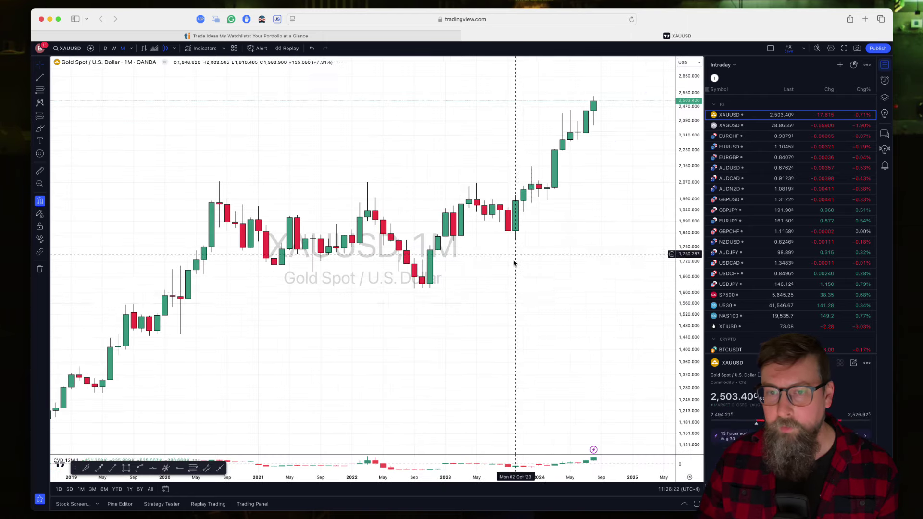
pyautogui.scroll(-5, 372, 336)
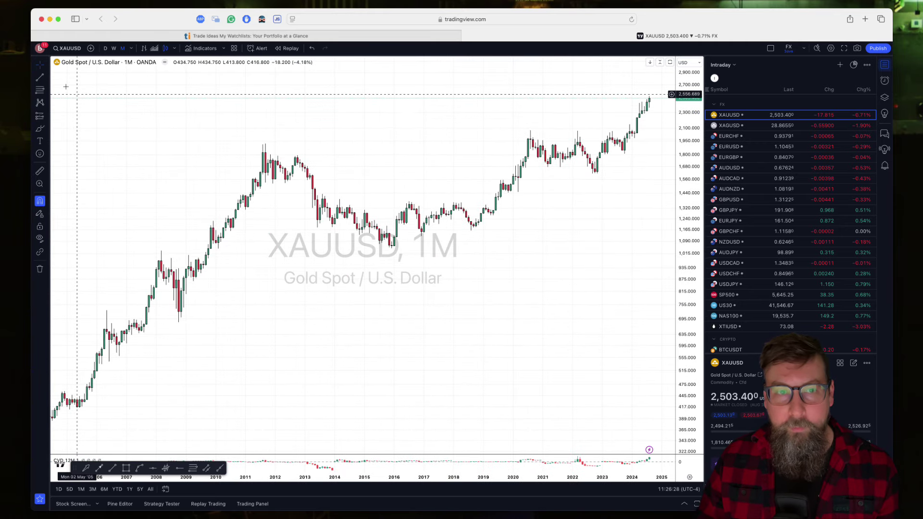
pyautogui.click(139, 468)
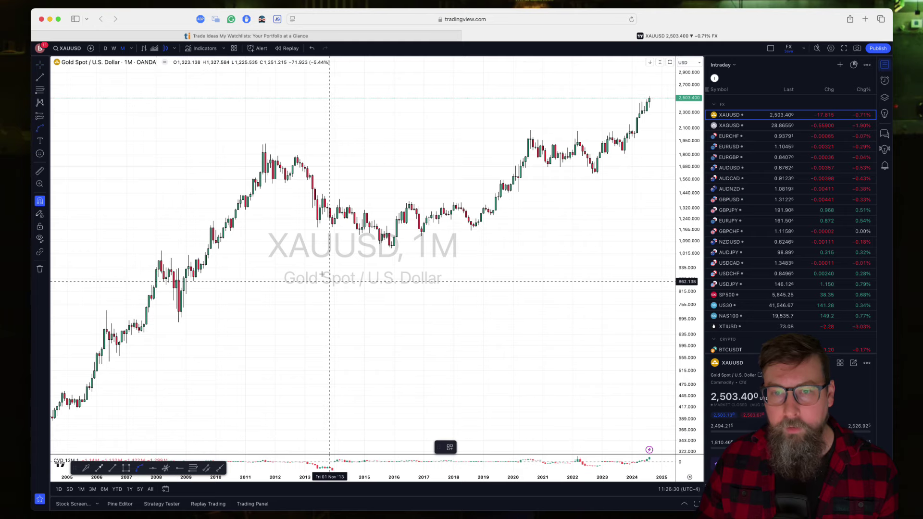
pyautogui.click(280, 211)
pyautogui.click(521, 225)
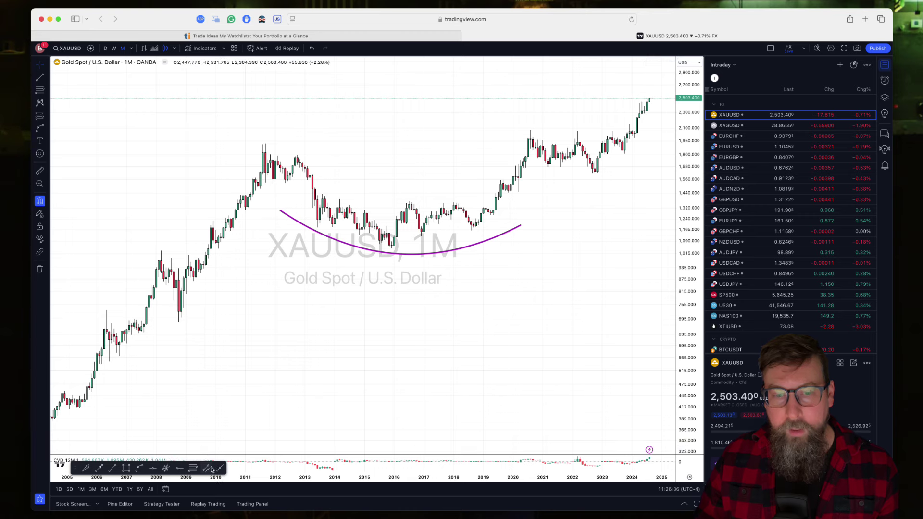
# - Draw horizontal lines at the 2020–2024 range top near 1,971 and bottom near 1,708
pyautogui.click(112, 468)
pyautogui.click(513, 139)
pyautogui.click(647, 137)
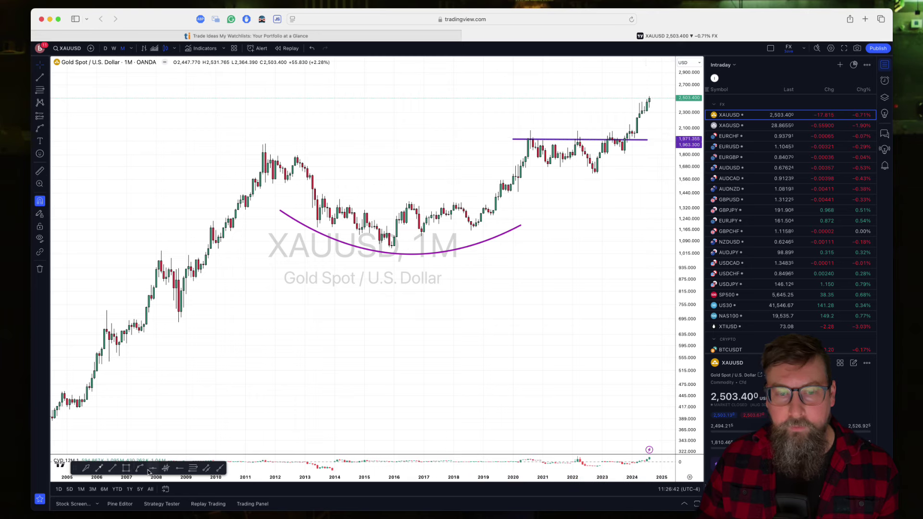
pyautogui.click(112, 469)
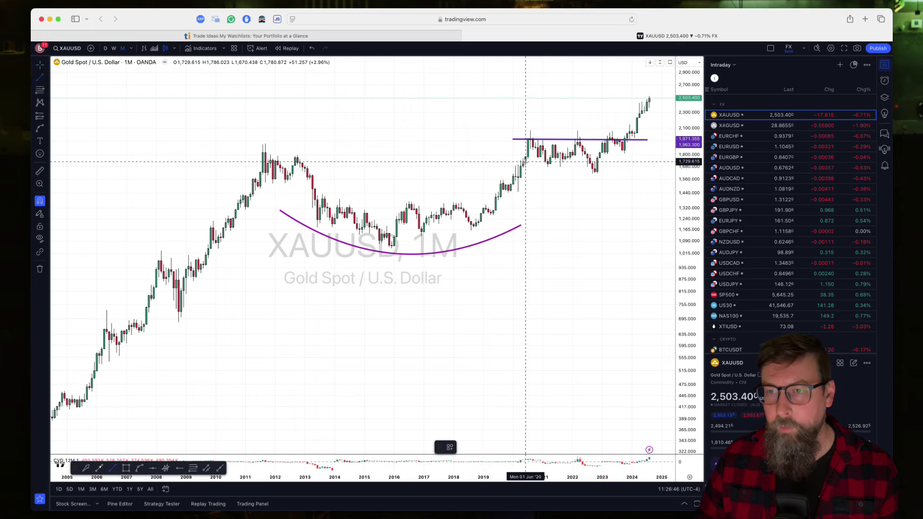
pyautogui.click(520, 165)
pyautogui.click(652, 164)
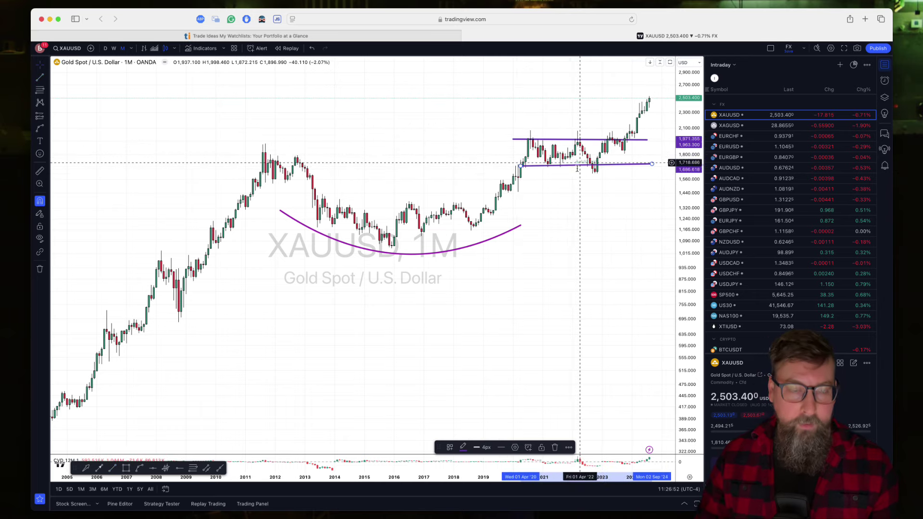
pyautogui.click(533, 253)
# - Load BTCUSD from Symbol Search and zoom into its 2019–2025 range
pyautogui.write('B')
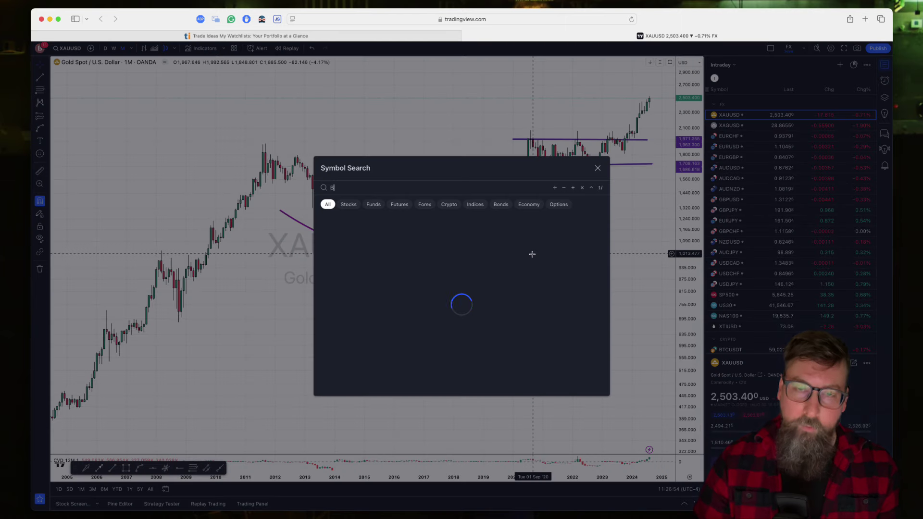
pyautogui.write('TCUSD')
pyautogui.press('Return')
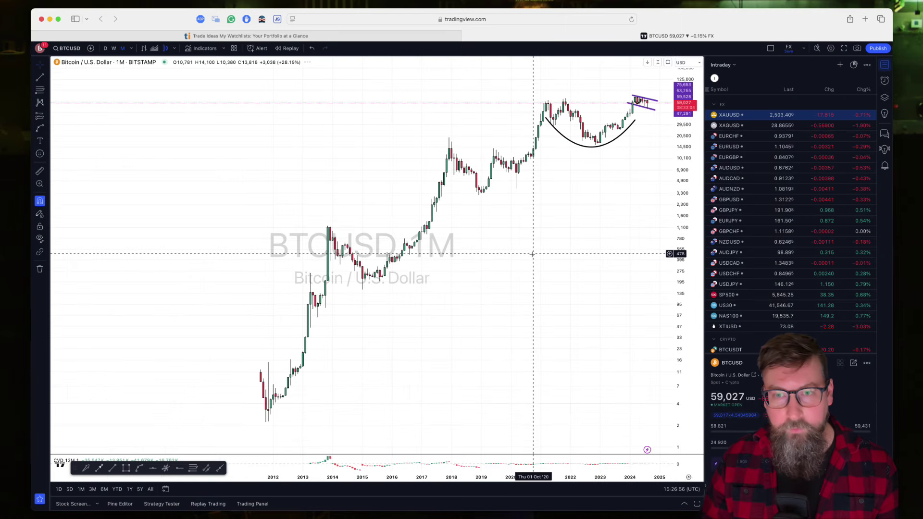
pyautogui.scroll(6, 519, 196)
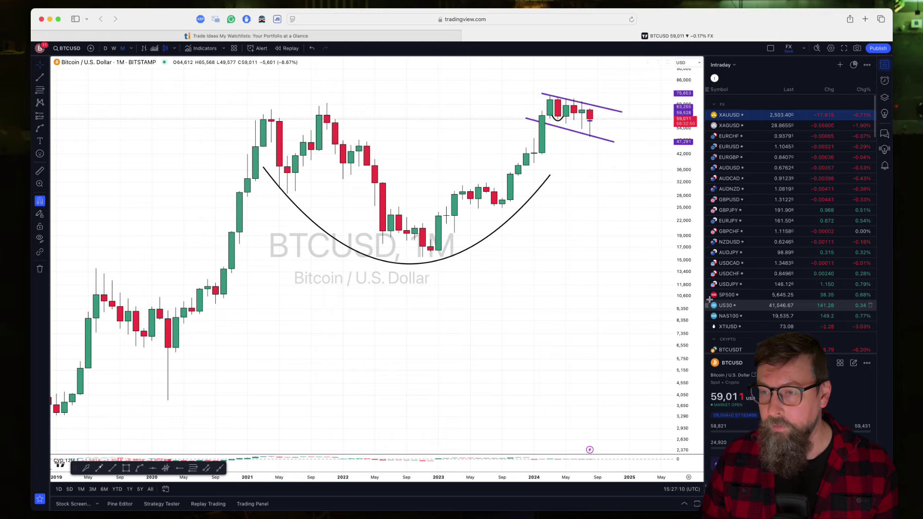
pyautogui.scroll(-5, 731, 201)
# - Browse ETHUSD, BTCUSDT and ETHUSD again, ending on the DOGEUSD monthly chart
pyautogui.click(729, 218)
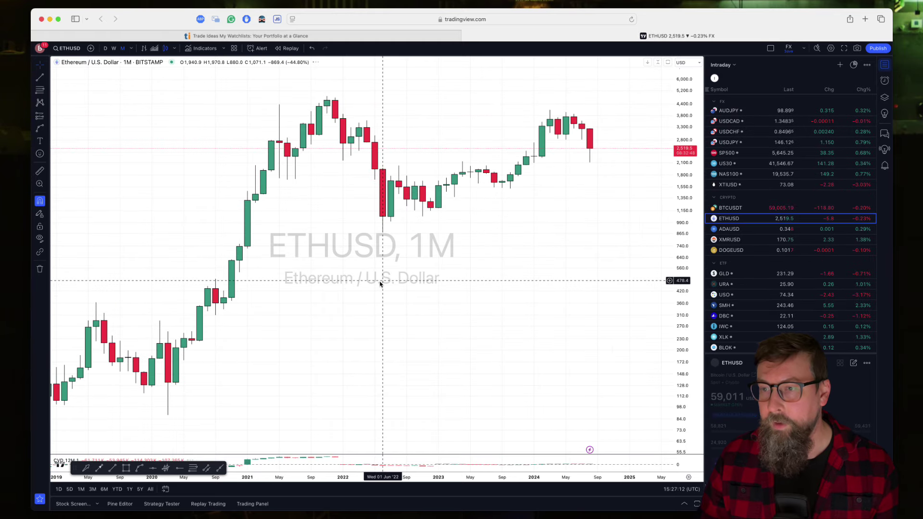
pyautogui.click(730, 207)
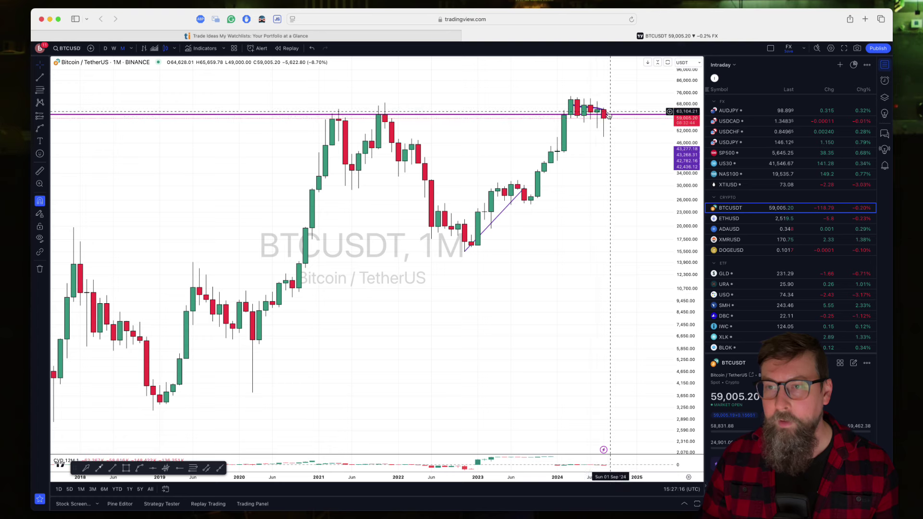
pyautogui.scroll(1, 595, 140)
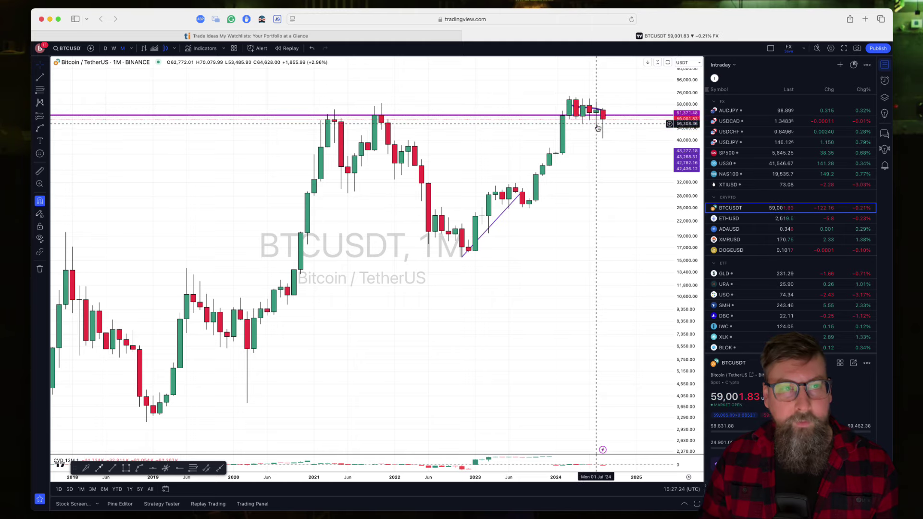
pyautogui.click(773, 218)
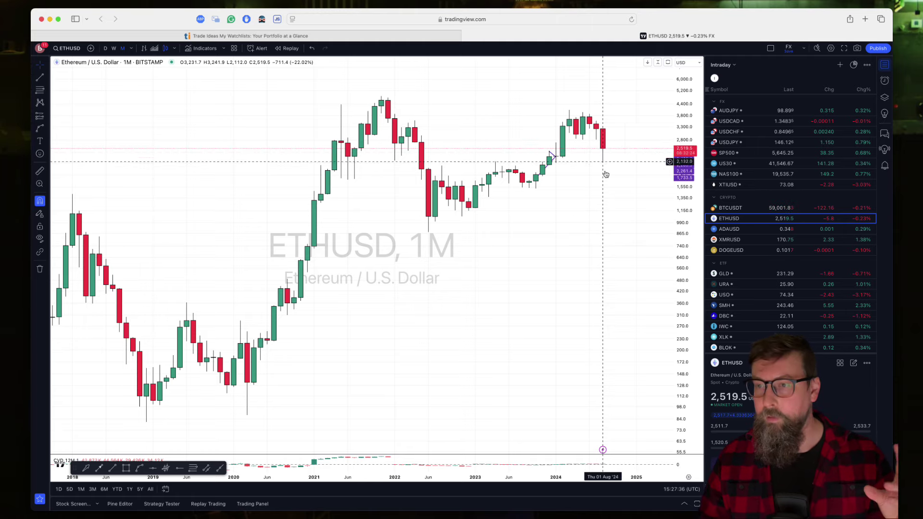
pyautogui.click(743, 247)
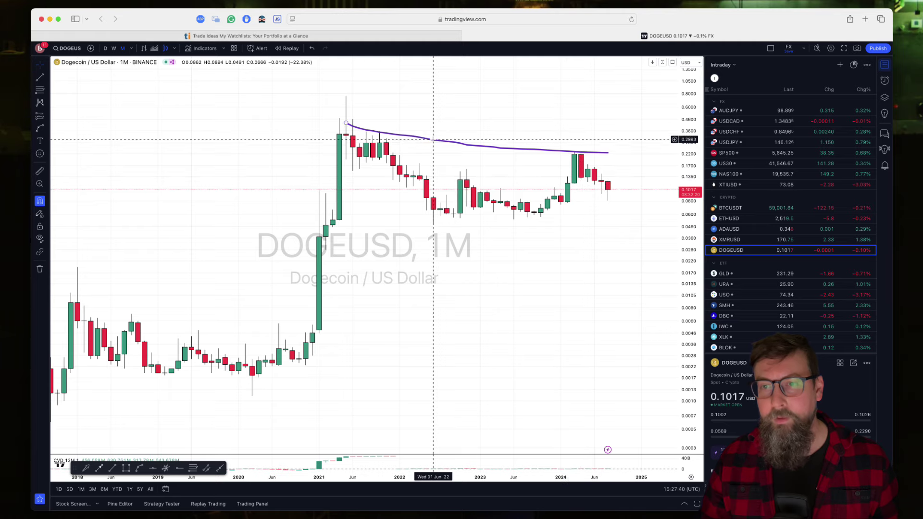
# - Glance at XMRUSD, then load Coinbase SOLUSD monthly and zoom in
pyautogui.click(740, 240)
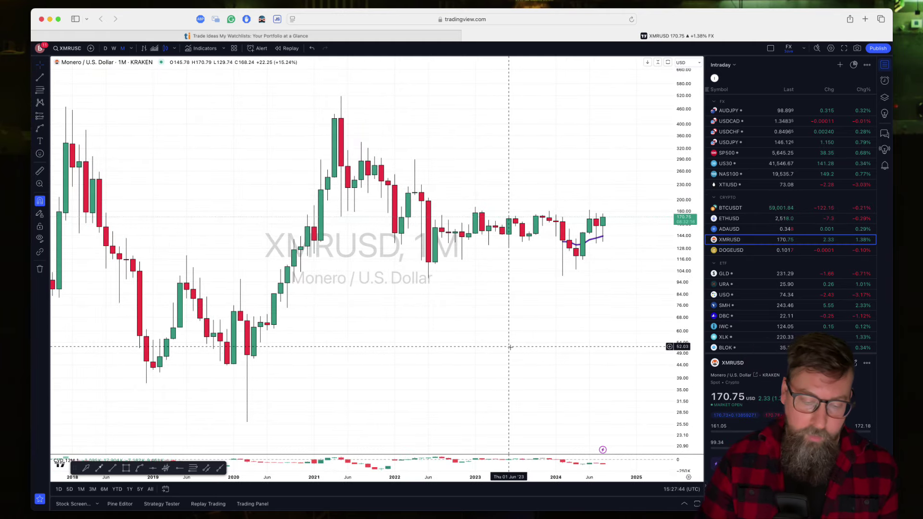
pyautogui.write('solusd')
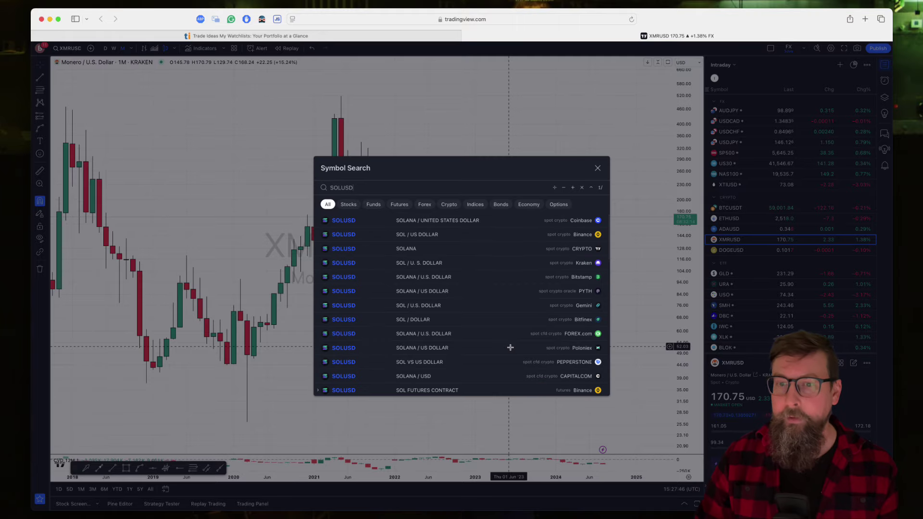
pyautogui.press('Return')
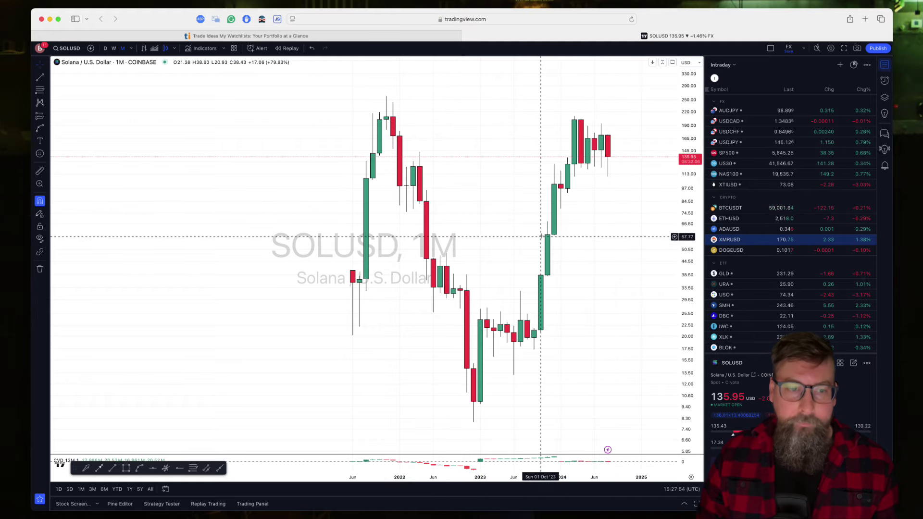
pyautogui.scroll(2, 539, 234)
pyautogui.scroll(2, 539, 234)
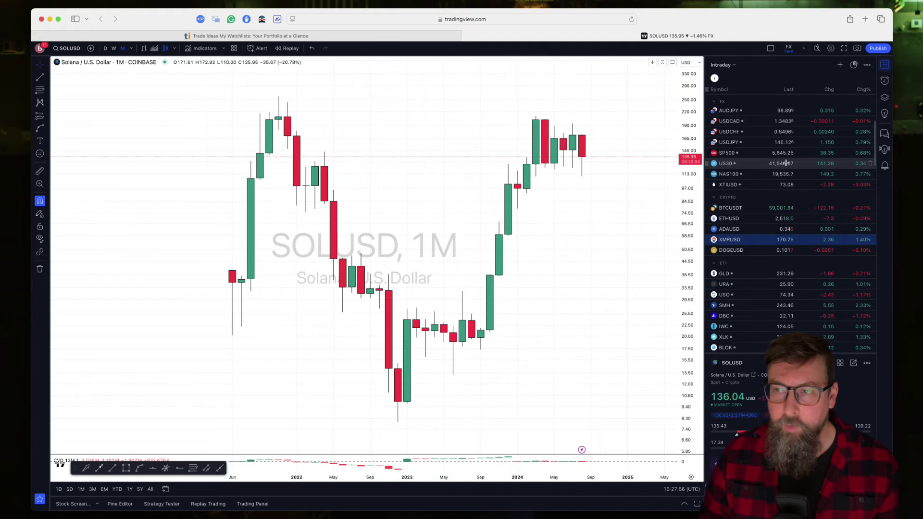
pyautogui.scroll(3, 790, 170)
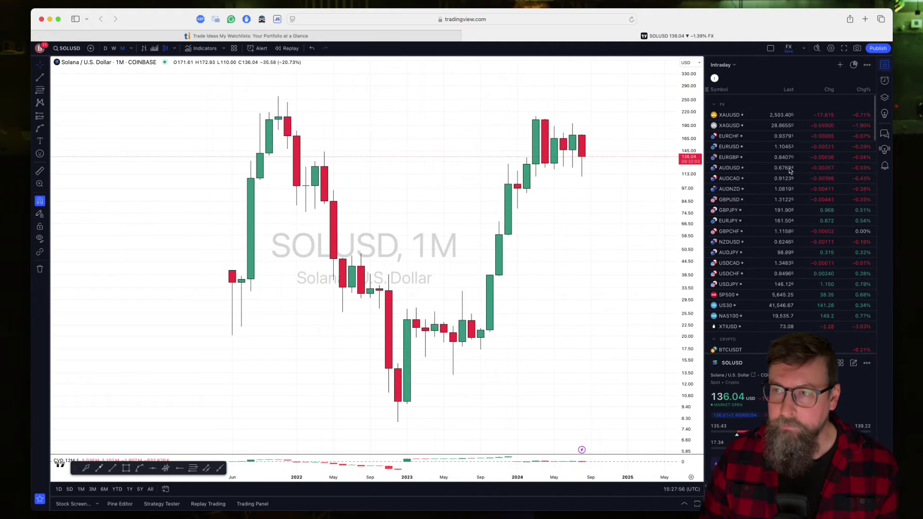
# - Return to gold and review XAUUSD on weekly candles
pyautogui.click(721, 120)
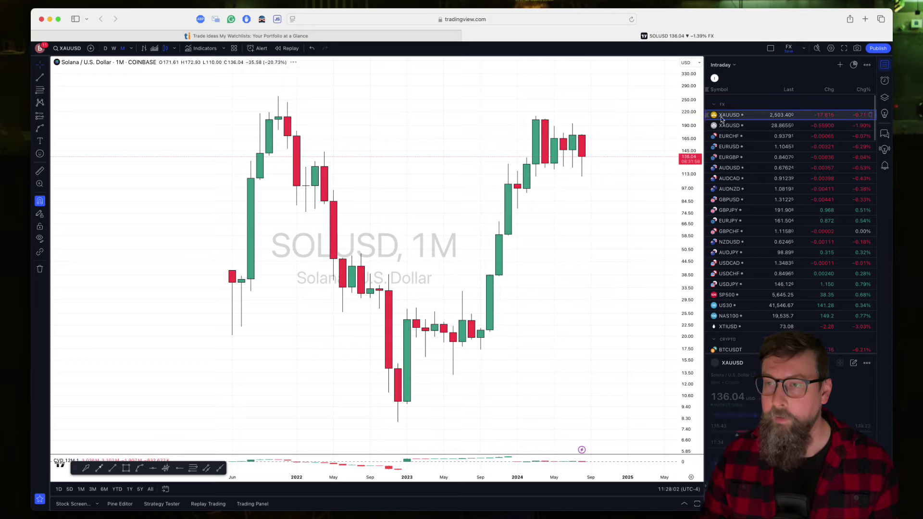
pyautogui.scroll(-3, 500, 234)
pyautogui.scroll(-3, 499, 234)
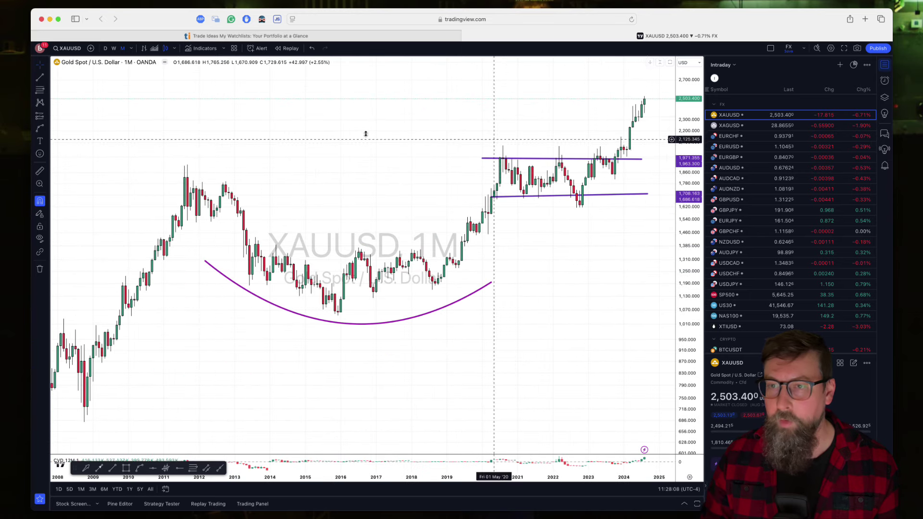
pyautogui.click(115, 49)
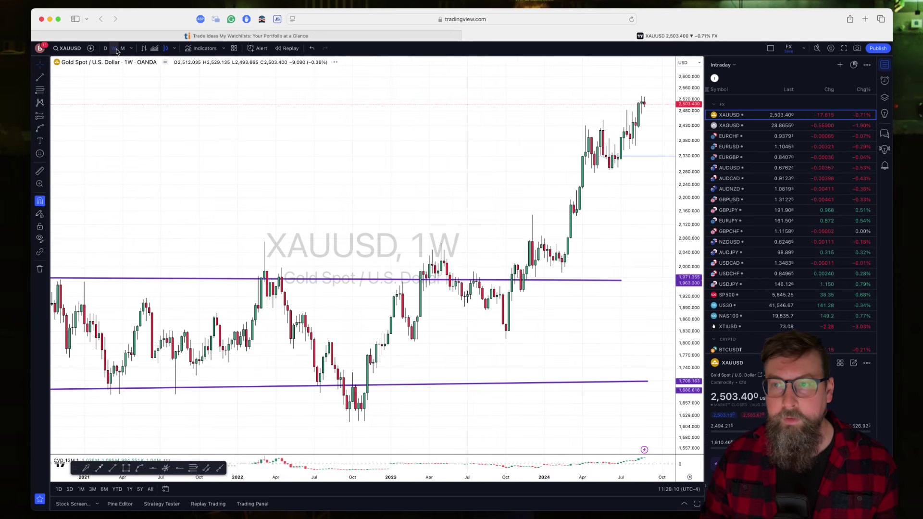
pyautogui.scroll(2, 665, 109)
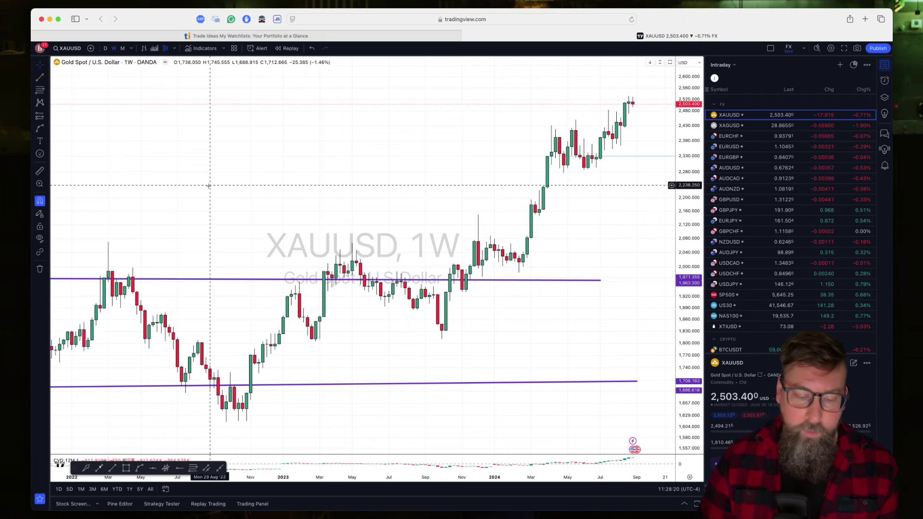
# - Load BTCUSD on the monthly interval, then switch the chart to DXY
pyautogui.write('BTCUSD')
pyautogui.press('Return')
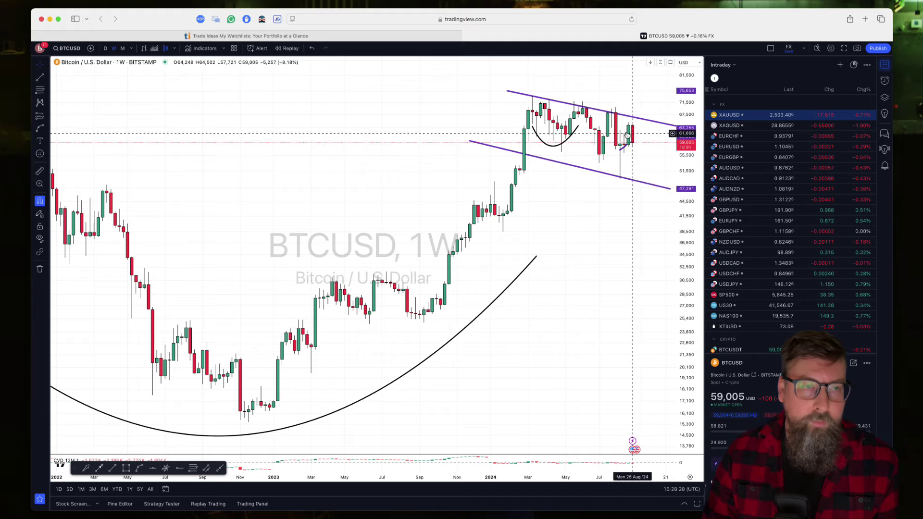
pyautogui.click(123, 49)
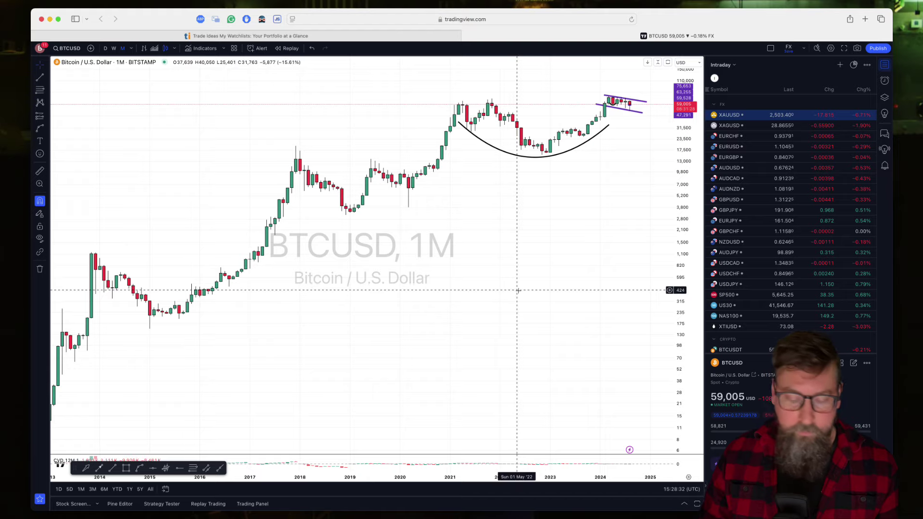
pyautogui.write('btc')
pyautogui.press('Escape')
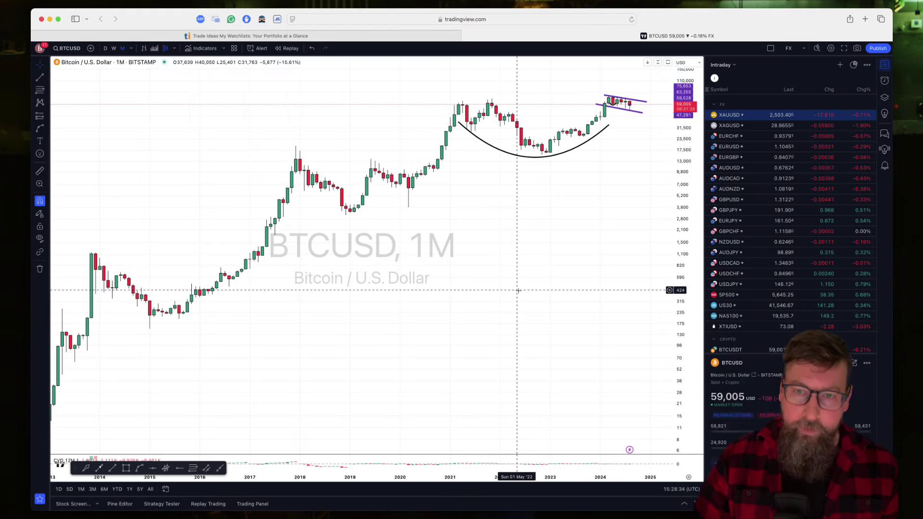
pyautogui.write('dxy')
pyautogui.press('Return')
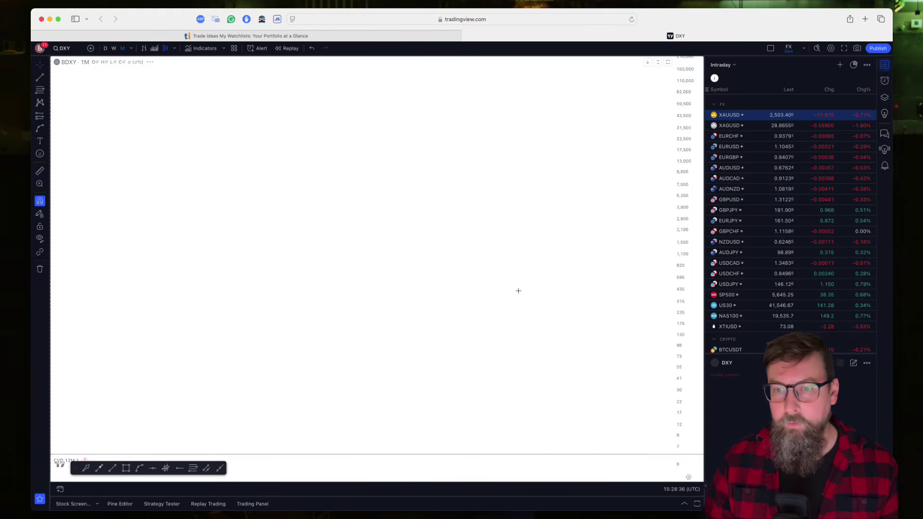
# - Zoom the DXY monthly chart and open then dismiss the Anchored VWAP options
pyautogui.scroll(10, 441, 337)
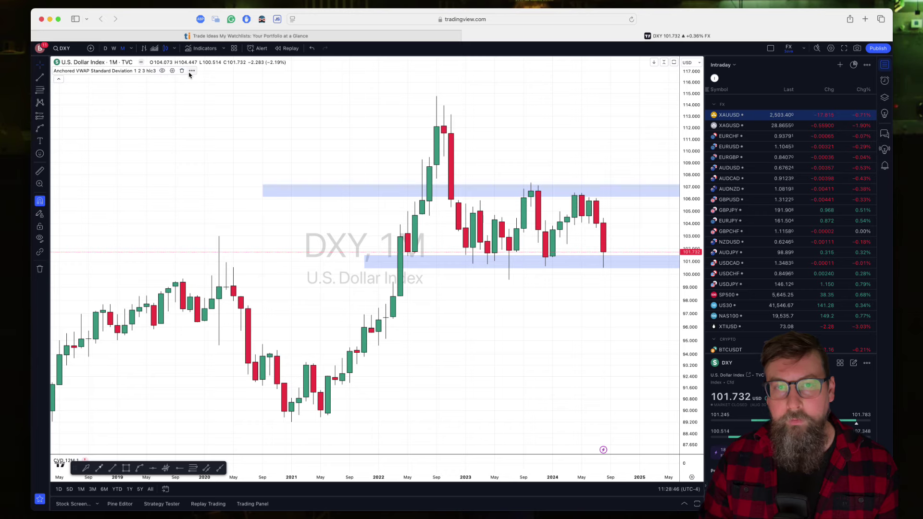
pyautogui.click(191, 71)
pyautogui.click(534, 190)
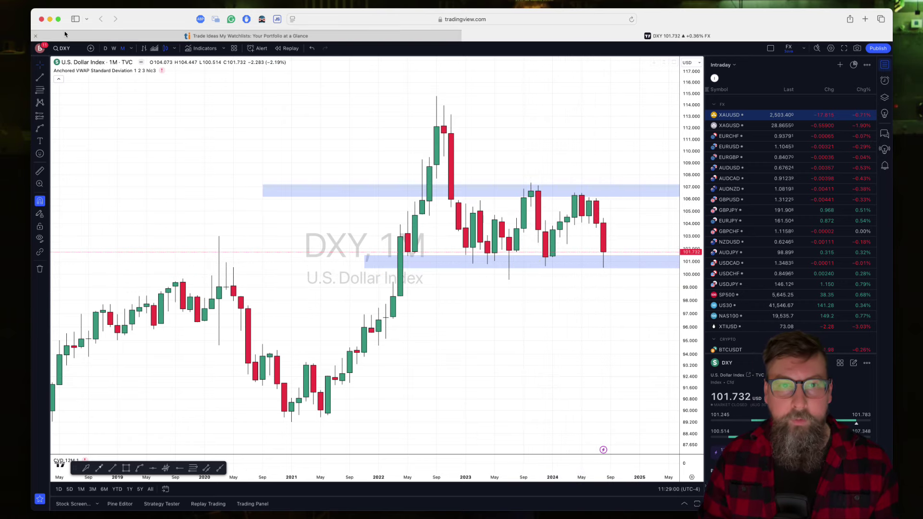
# - Review DXY on weekly candles, return to monthly, and open USDCAD
pyautogui.click(114, 49)
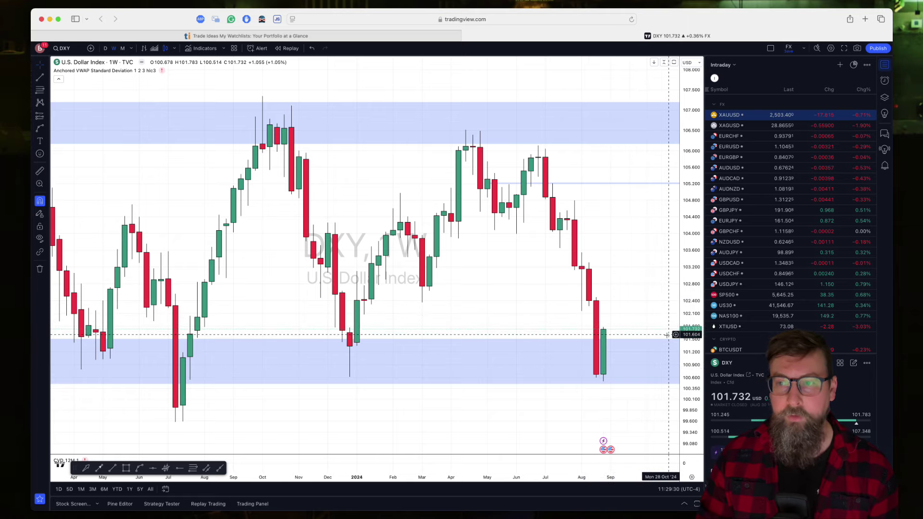
pyautogui.click(123, 48)
pyautogui.click(729, 263)
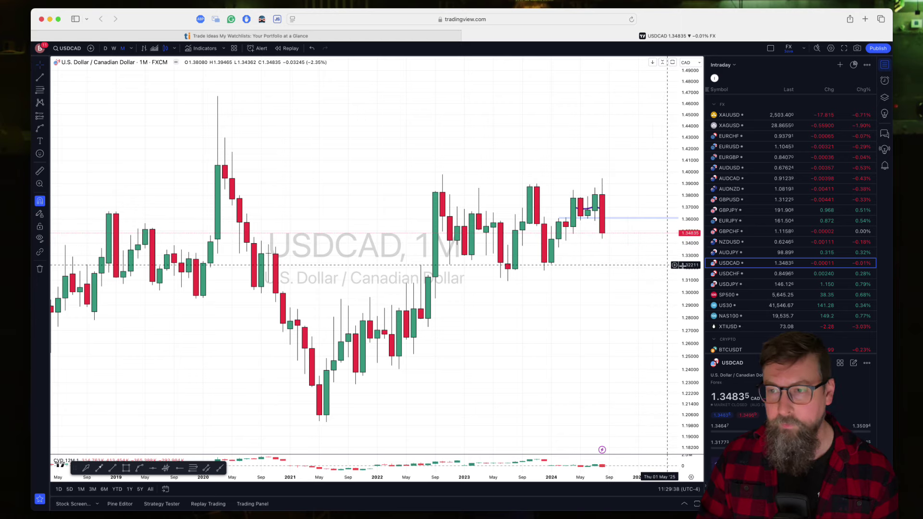
# - Flag USDCAD red, then view USDCHF and USDJPY monthly charts
pyautogui.click(707, 263)
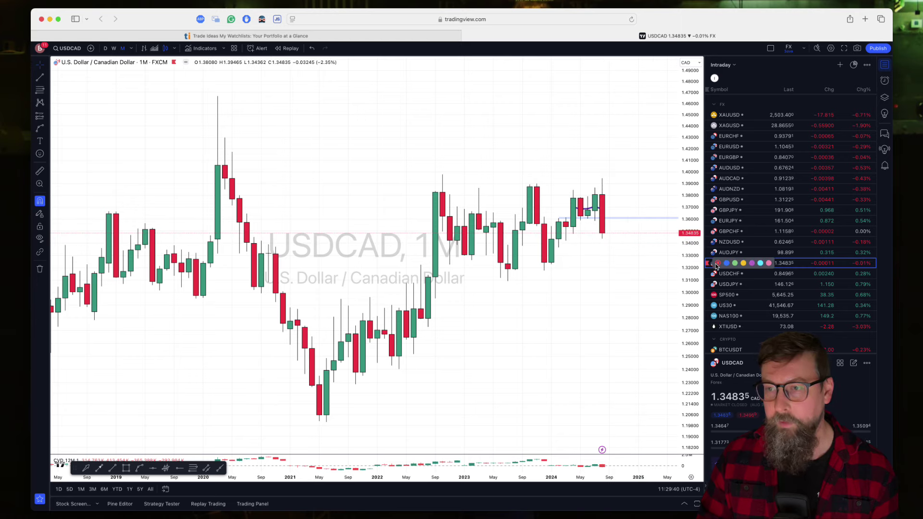
pyautogui.click(720, 273)
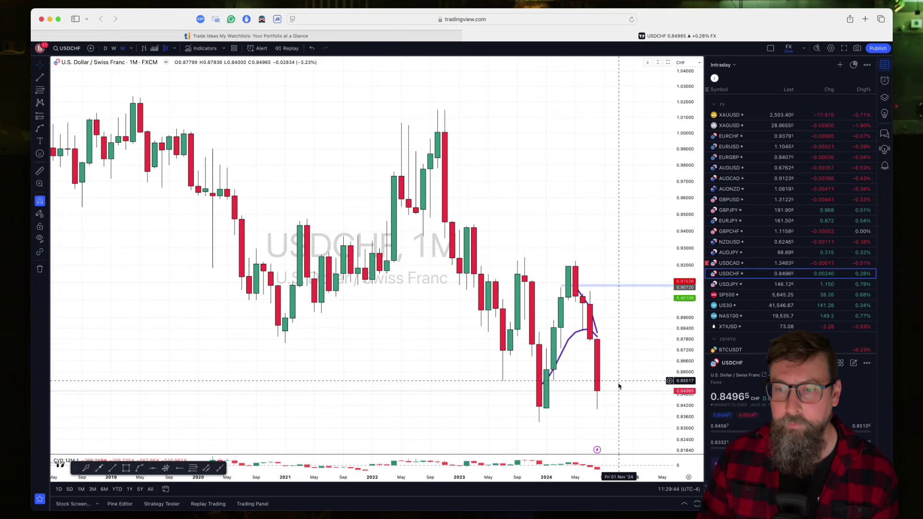
pyautogui.click(718, 283)
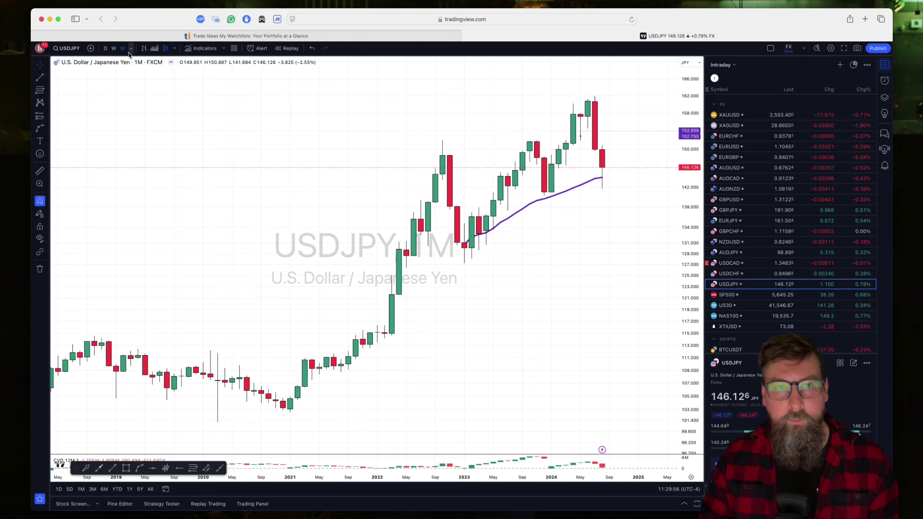
# - Review USDJPY on weekly candles, zooming around, then move to the Trade Ideas watchlists tab
pyautogui.click(114, 49)
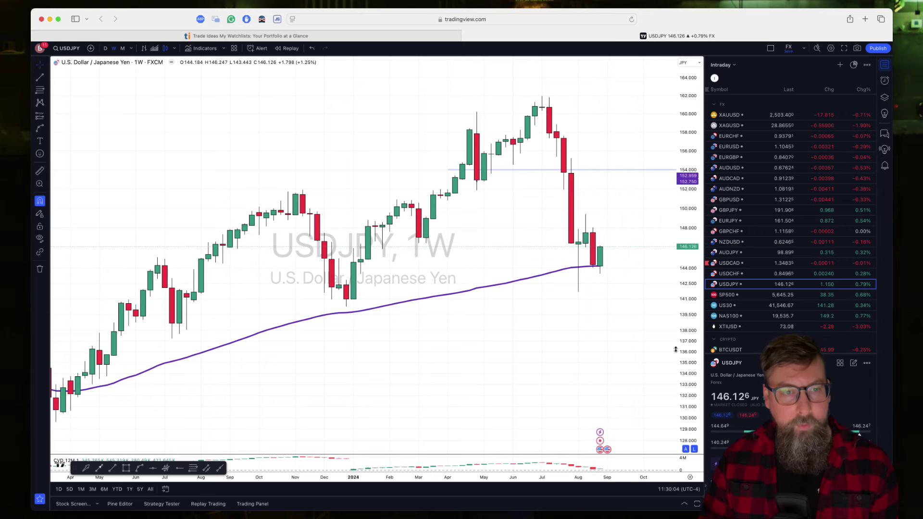
pyautogui.scroll(-5, 543, 309)
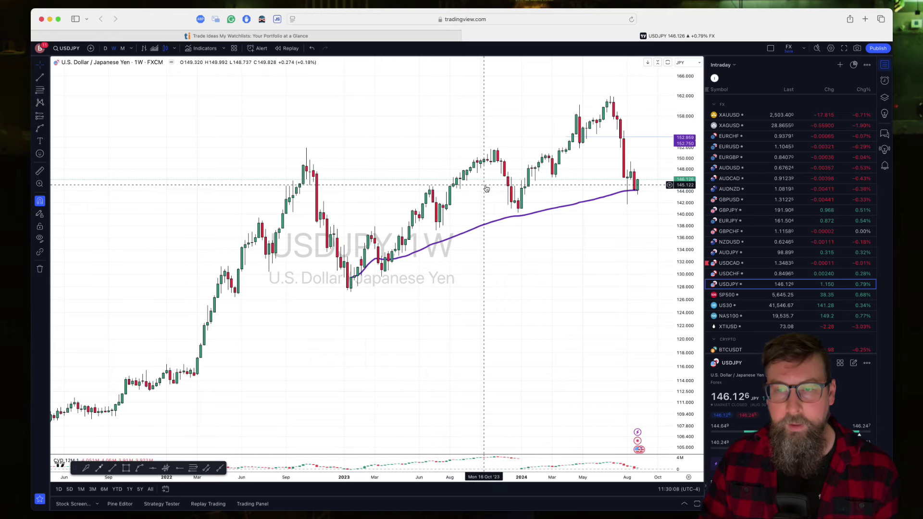
pyautogui.scroll(3, 608, 252)
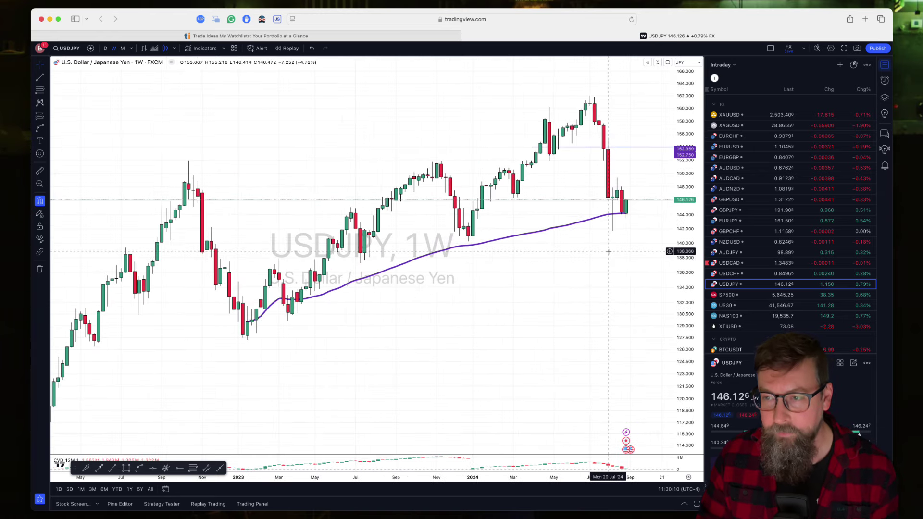
pyautogui.scroll(-5, 781, 305)
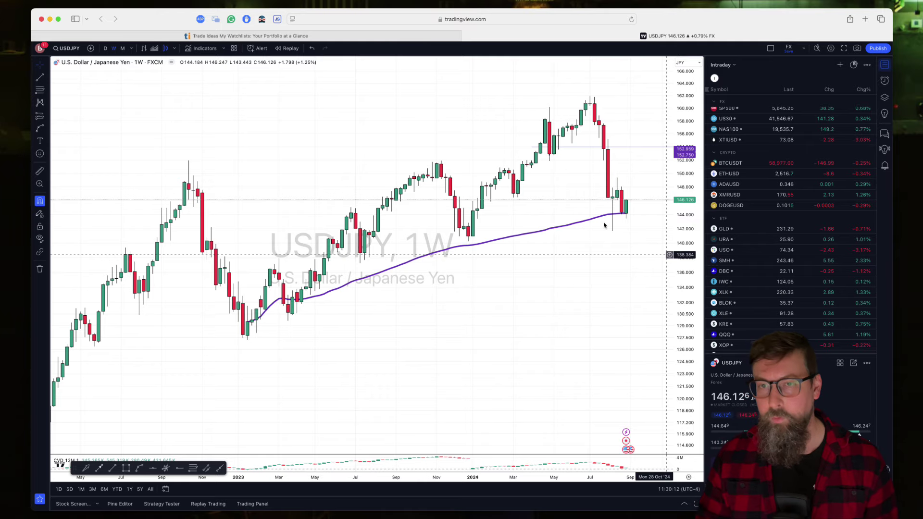
pyautogui.click(234, 37)
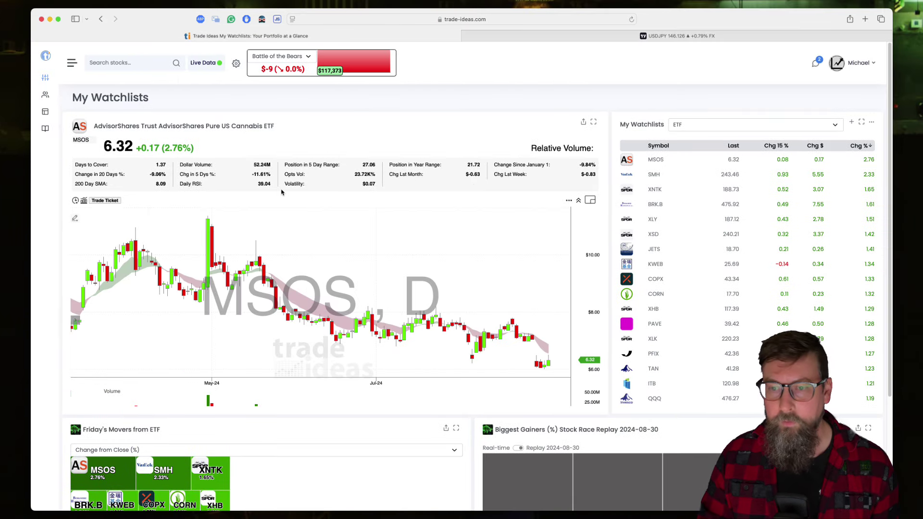
# - Replace MSOS with SPY on the chart and open the timeframe list for Month
pyautogui.click(81, 135)
pyautogui.write('SPY')
pyautogui.press('Return')
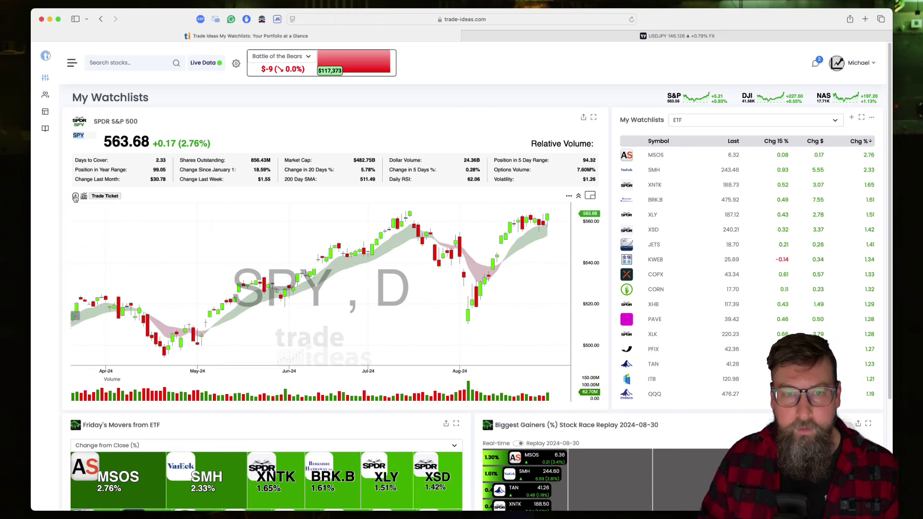
pyautogui.click(76, 196)
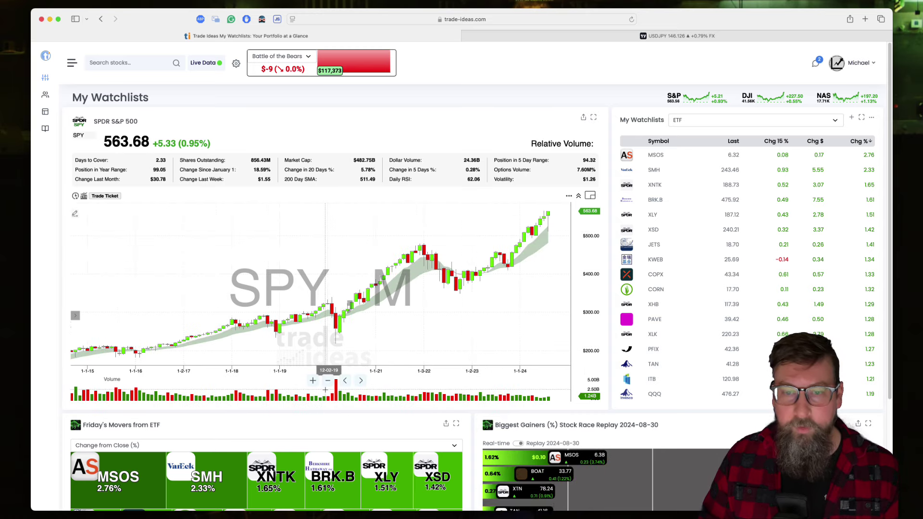
# - Zoom the SPY monthly chart in to show 2022–2024
pyautogui.click(313, 381)
pyautogui.click(312, 380)
pyautogui.click(313, 380)
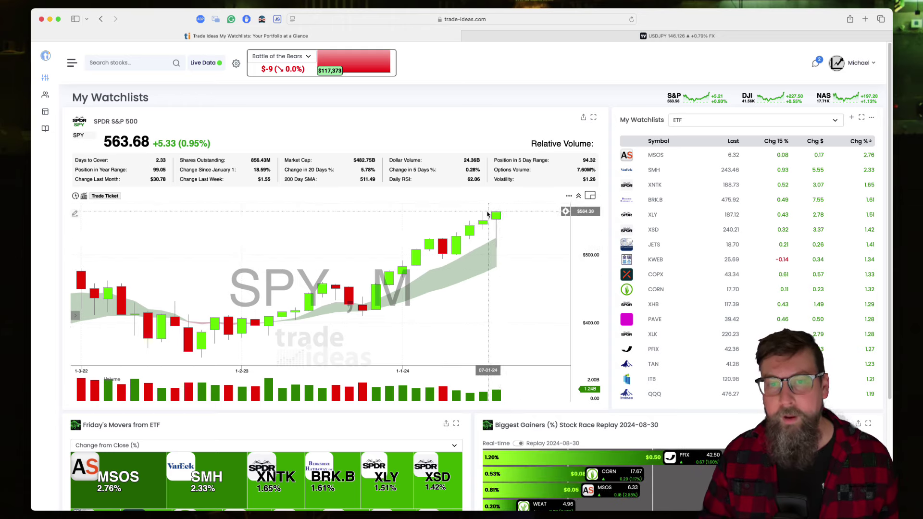
# - Review SPY on weekly candles, then switch to daily candles
pyautogui.click(75, 195)
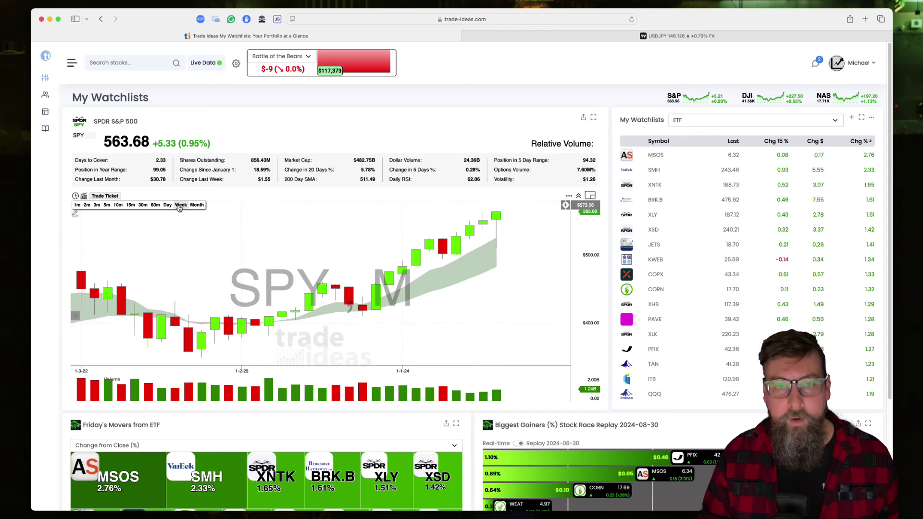
pyautogui.click(180, 205)
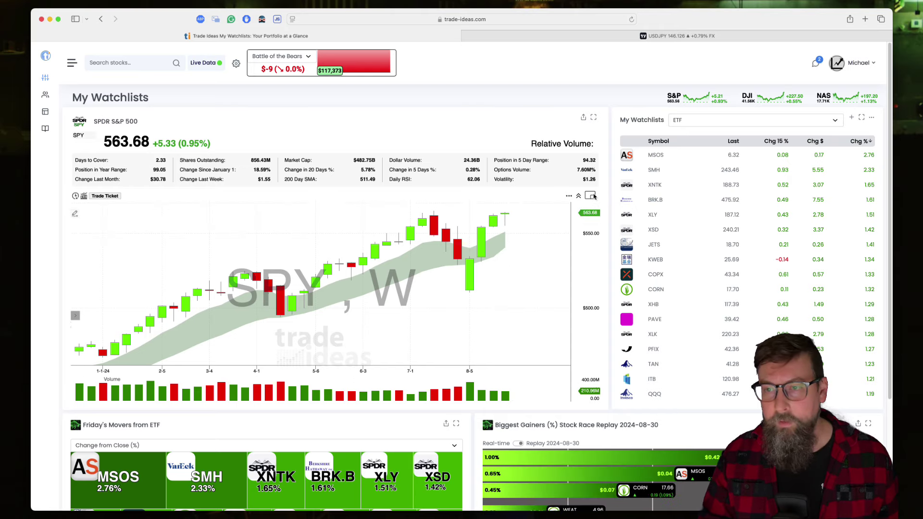
pyautogui.click(593, 197)
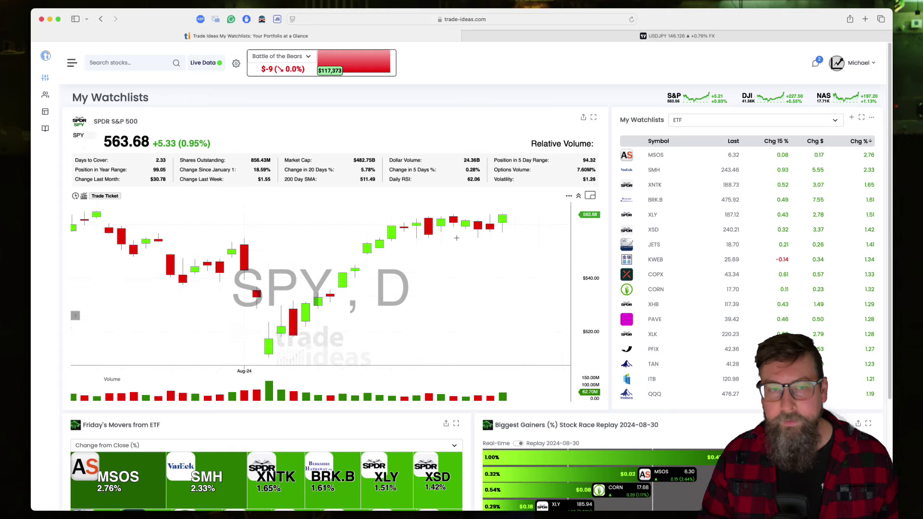